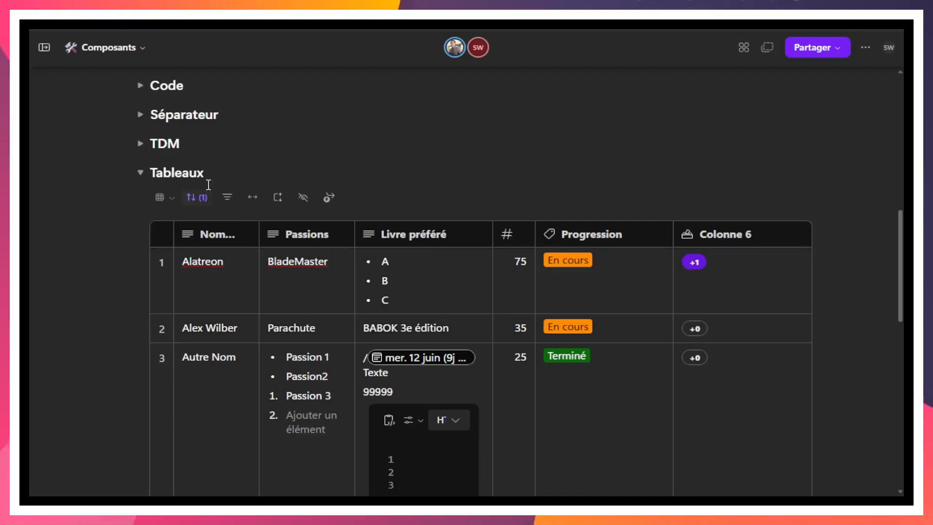
Step: Remove the existing sort on the person's name from the table under Tableaux
{"action": "left_click", "coordinate": [203, 200]}
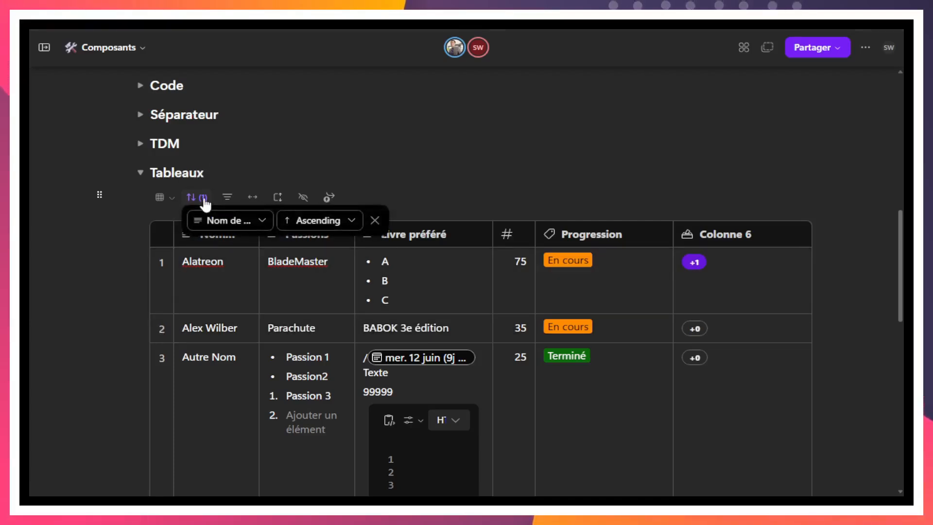
{"action": "left_click", "coordinate": [375, 220]}
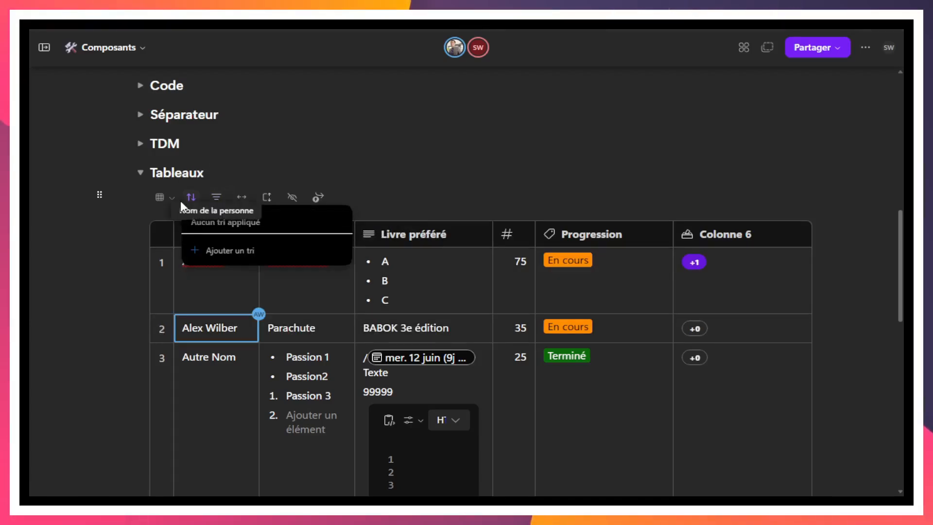
{"action": "left_click", "coordinate": [589, 173]}
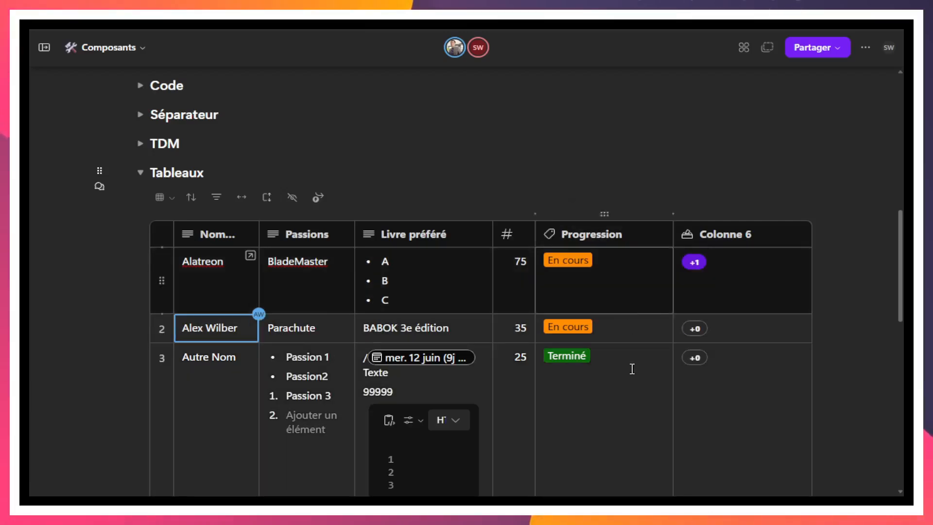
Step: Filter the Tableaux table to rows where Nom de la personne has the condition Commence par with the text A
{"action": "scroll", "coordinate": [612, 402], "scroll_direction": "down", "scroll_amount": 1}
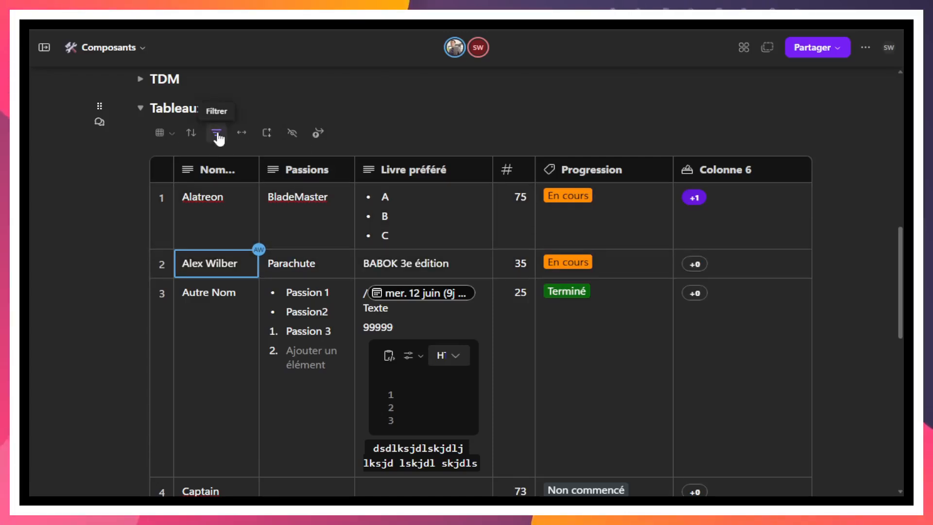
{"action": "left_click", "coordinate": [216, 133]}
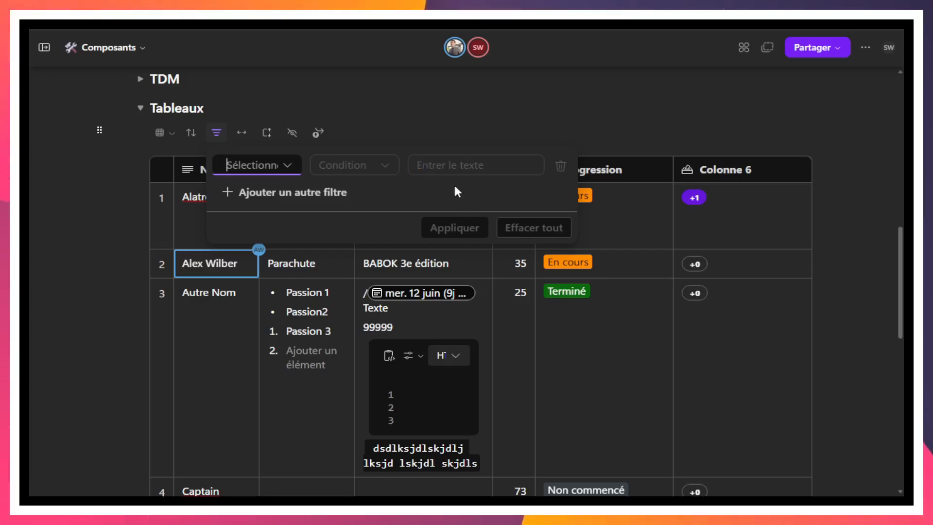
{"action": "left_click", "coordinate": [291, 168]}
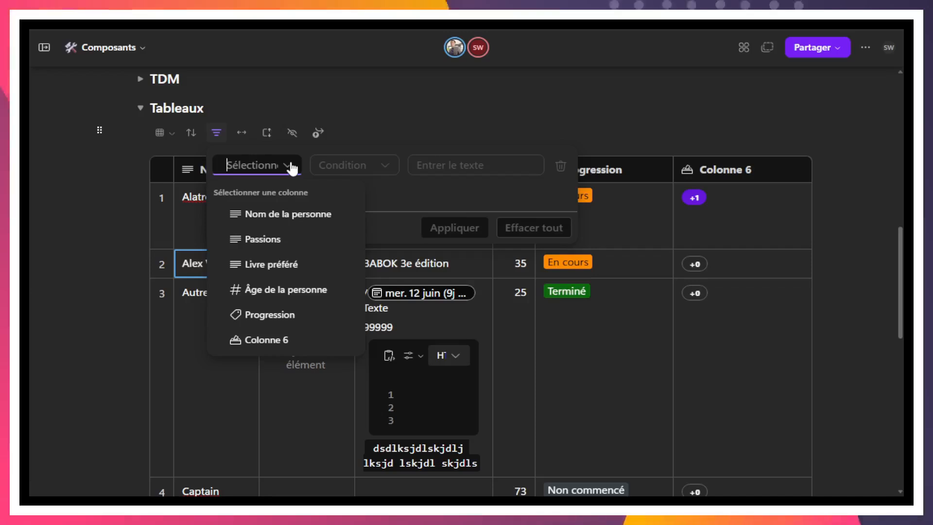
{"action": "left_click", "coordinate": [296, 214]}
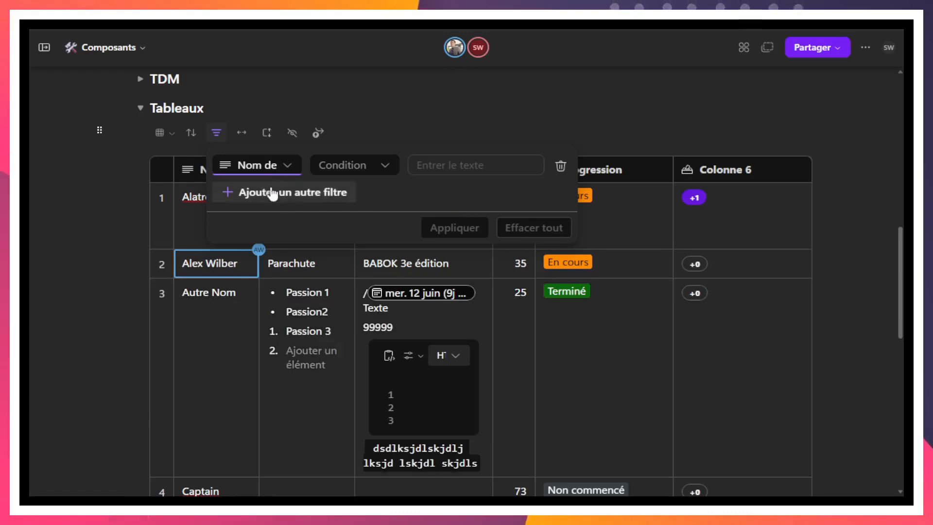
{"action": "left_click", "coordinate": [387, 170]}
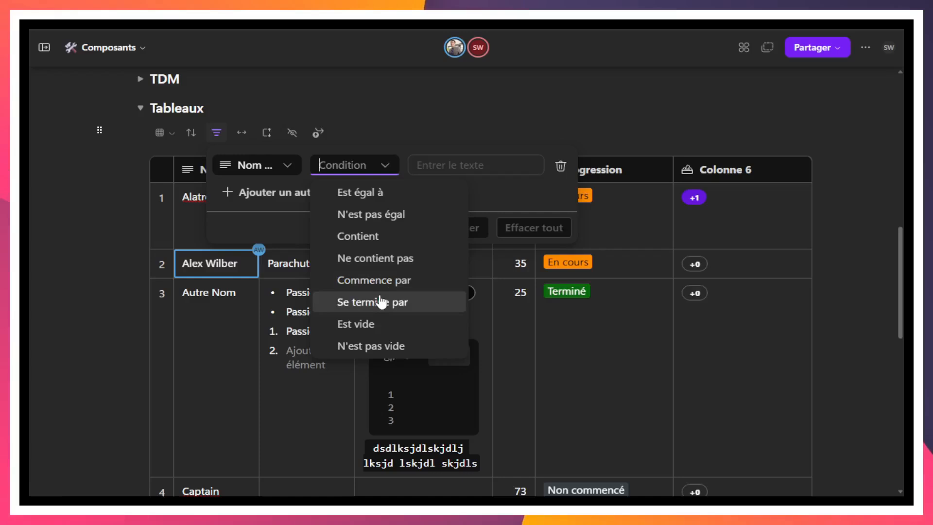
{"action": "left_click", "coordinate": [382, 281]}
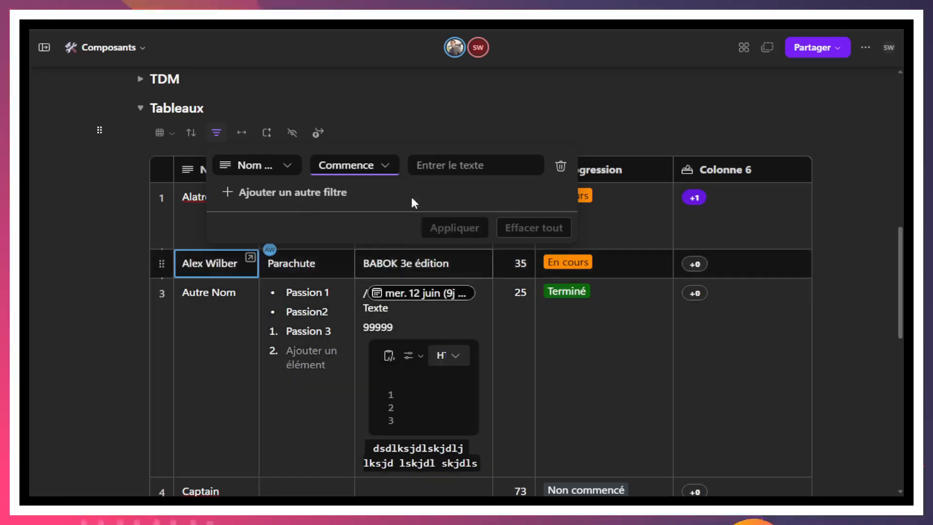
{"action": "left_click", "coordinate": [444, 164]}
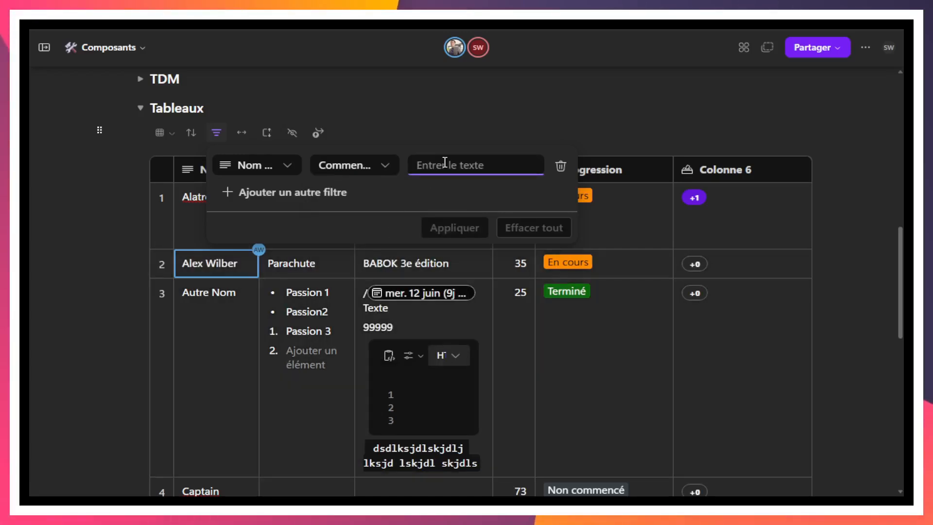
{"action": "type", "text": "A"}
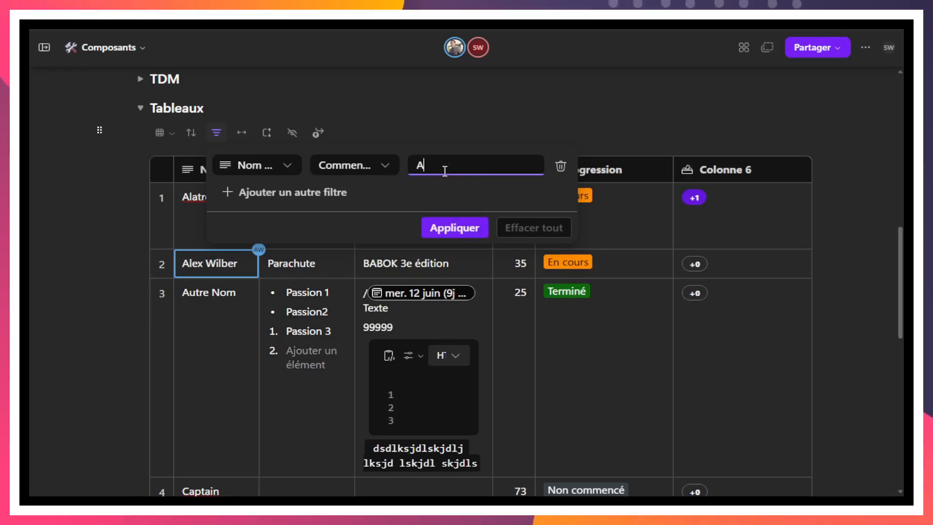
{"action": "left_click", "coordinate": [455, 228]}
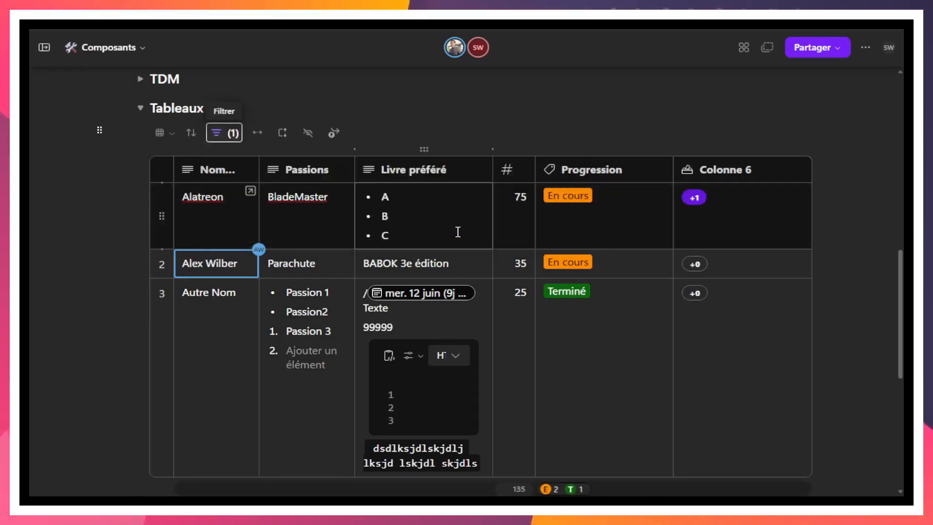
Step: Add a second filter on Âge de la personne with the condition Supérieur à
{"action": "scroll", "coordinate": [279, 347], "scroll_direction": "down", "scroll_amount": 4}
{"action": "scroll", "coordinate": [279, 348], "scroll_direction": "up", "scroll_amount": 3}
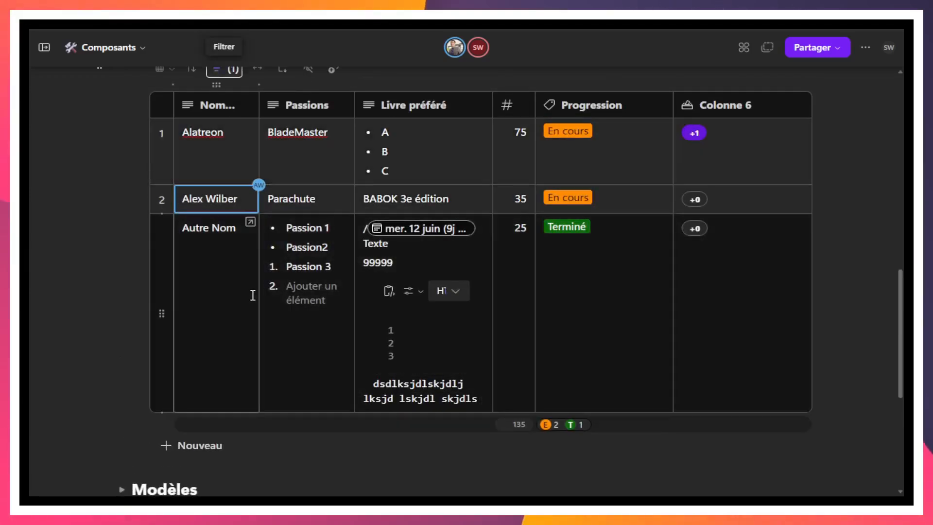
{"action": "scroll", "coordinate": [252, 295], "scroll_direction": "up", "scroll_amount": 3}
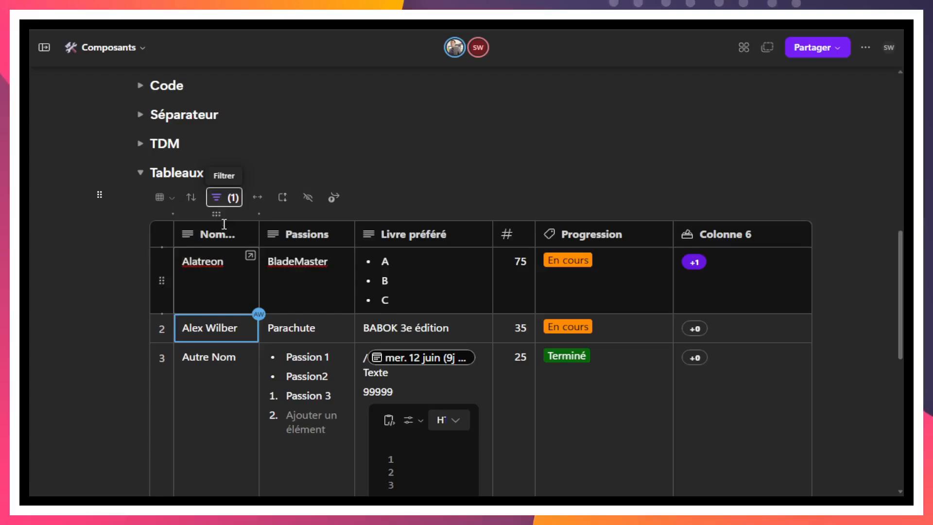
{"action": "left_click", "coordinate": [226, 198]}
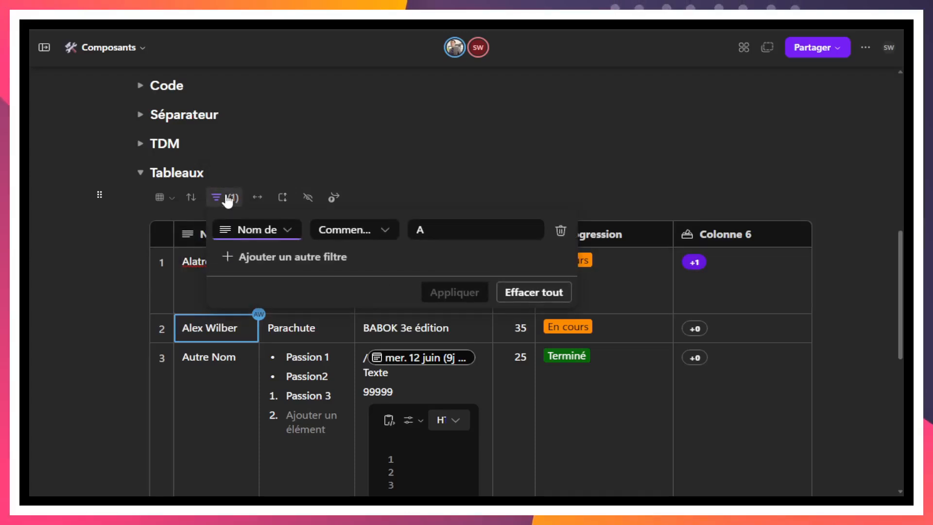
{"action": "left_click", "coordinate": [384, 229]}
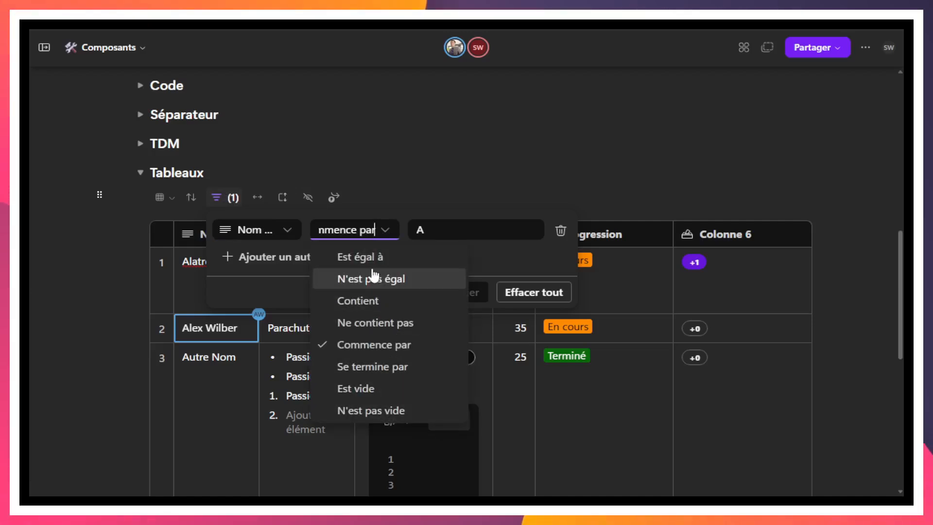
{"action": "left_click", "coordinate": [513, 229]}
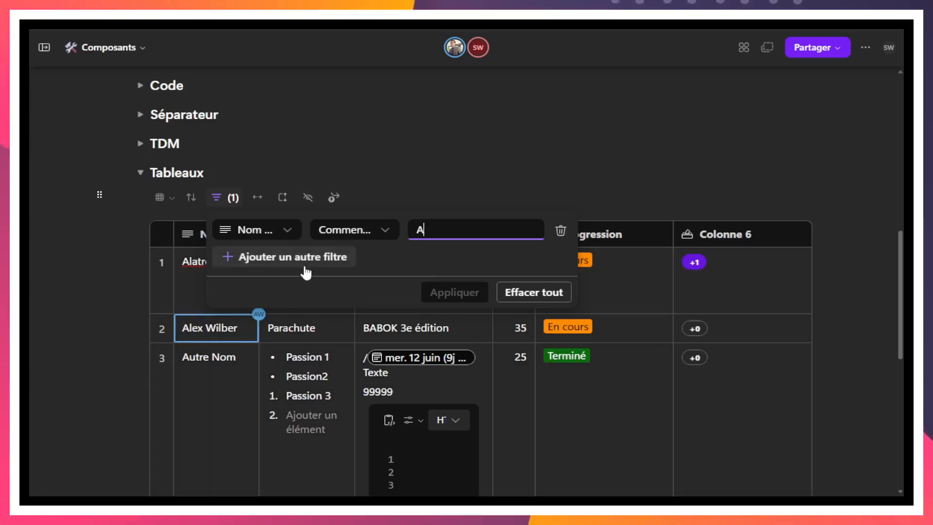
{"action": "left_click", "coordinate": [278, 262]}
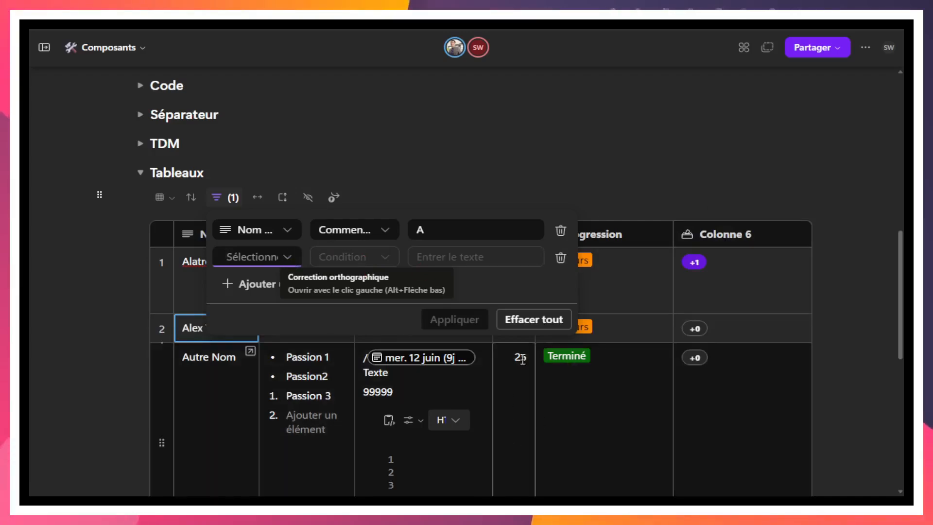
{"action": "left_click", "coordinate": [288, 258]}
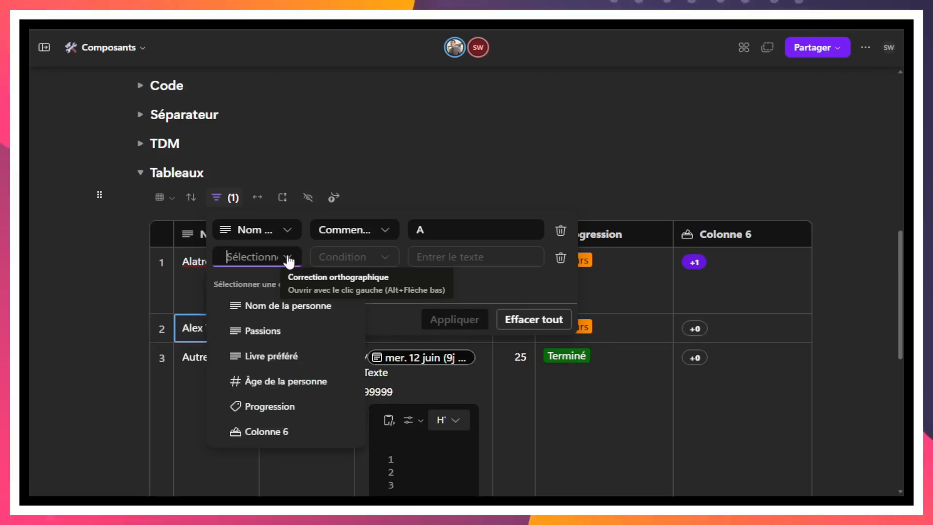
{"action": "left_click", "coordinate": [285, 386]}
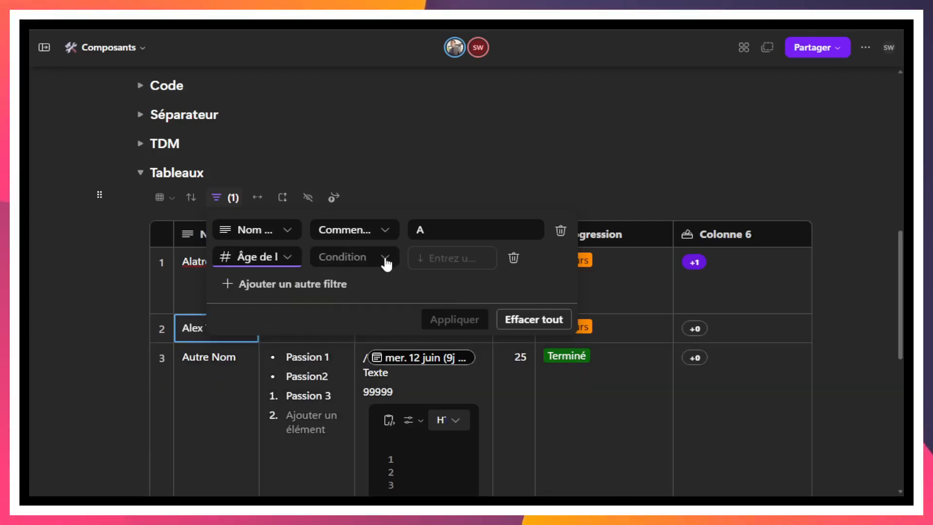
{"action": "left_click", "coordinate": [385, 259]}
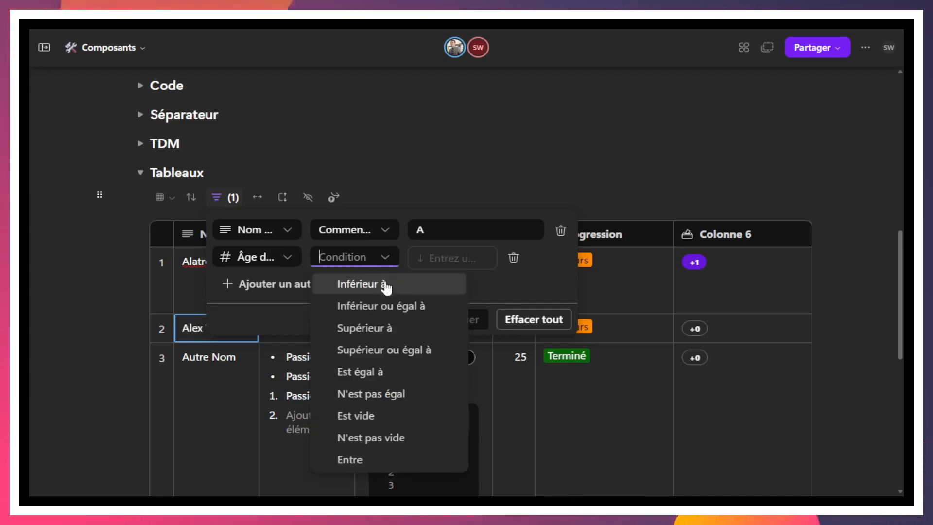
{"action": "left_click", "coordinate": [376, 331]}
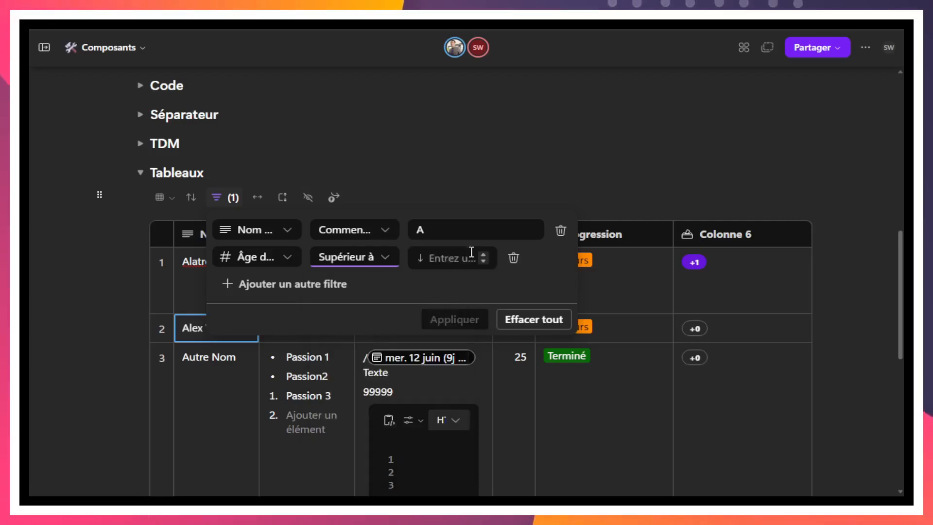
Step: Set the age filter's value to 30 and apply both filters to the table
{"action": "left_click", "coordinate": [457, 263]}
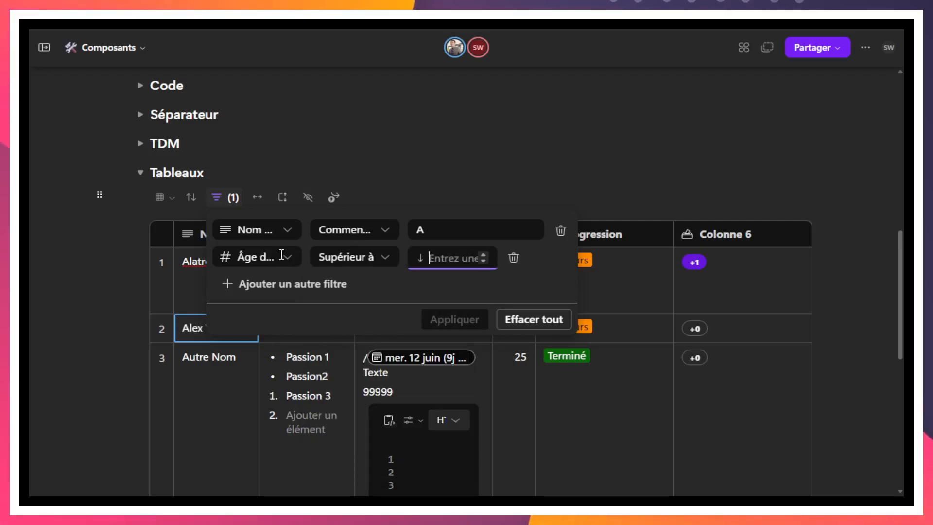
{"action": "left_click", "coordinate": [483, 255]}
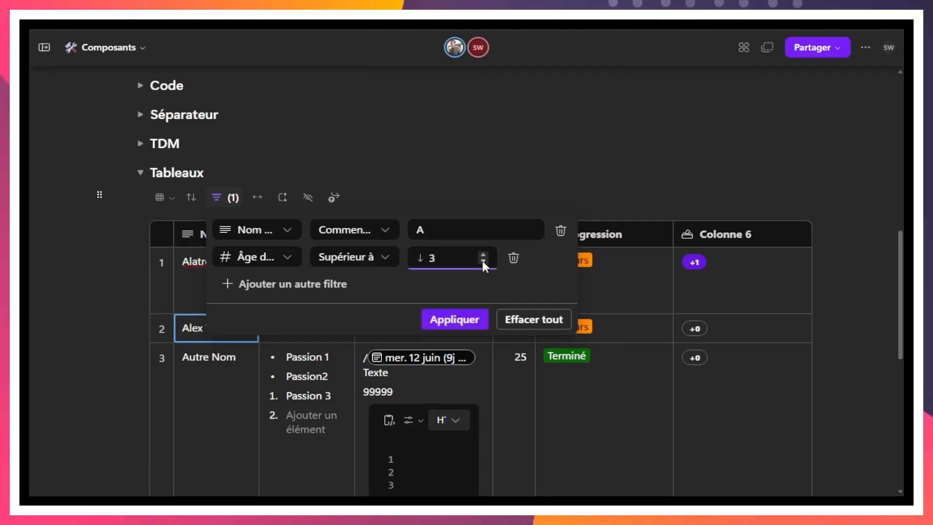
{"action": "left_click", "coordinate": [485, 260]}
{"action": "left_click_drag", "start_coordinate": [468, 261], "coordinate": [364, 232]}
{"action": "key", "text": "BackSpace"}
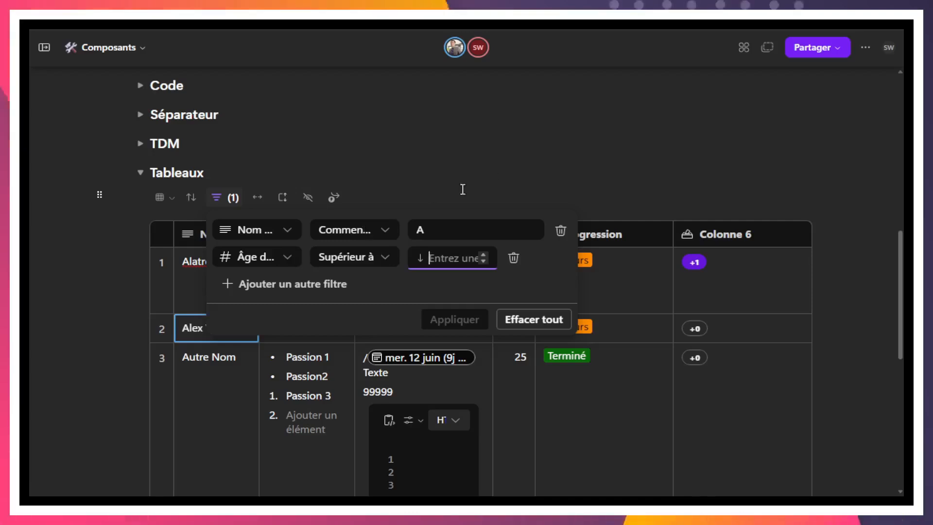
{"action": "type", "text": "30"}
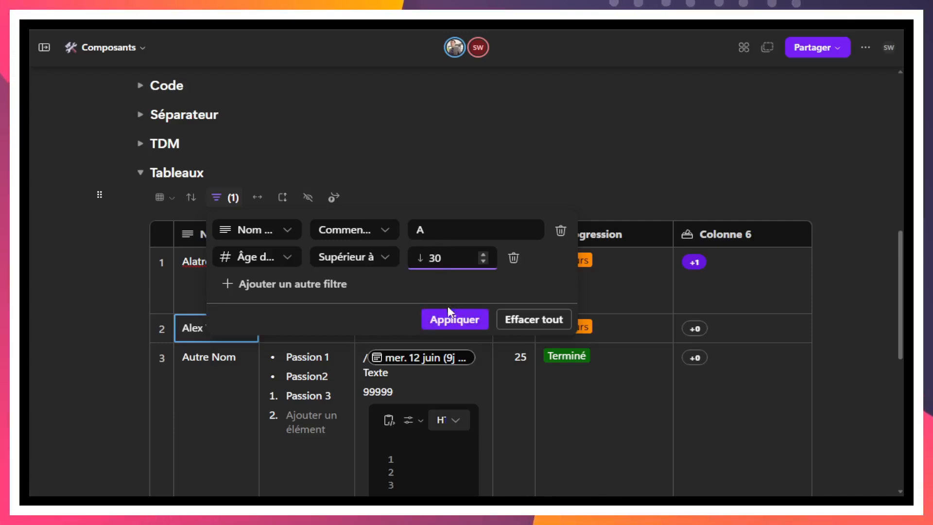
{"action": "left_click", "coordinate": [453, 320]}
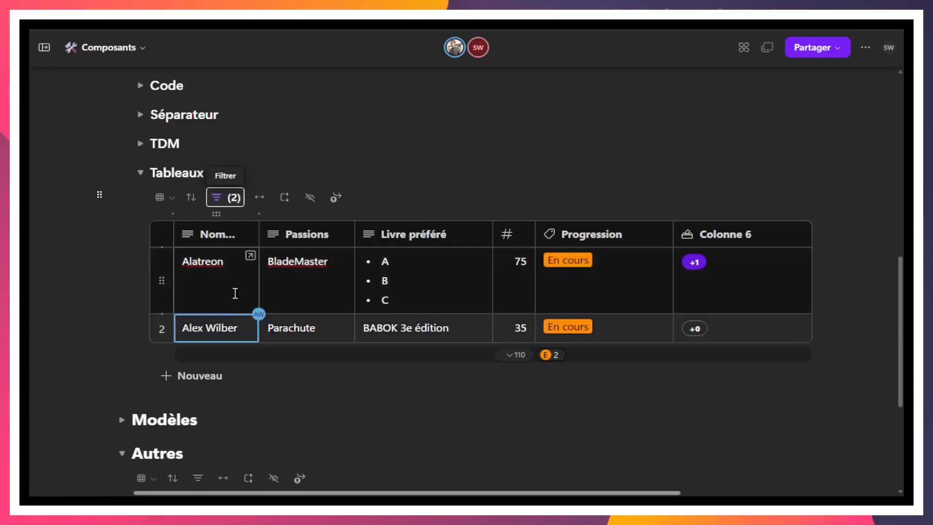
Step: Add a third filter on Colonne 6 with the vote condition Aucun vote and apply it
{"action": "left_click", "coordinate": [224, 200]}
{"action": "left_click", "coordinate": [271, 287]}
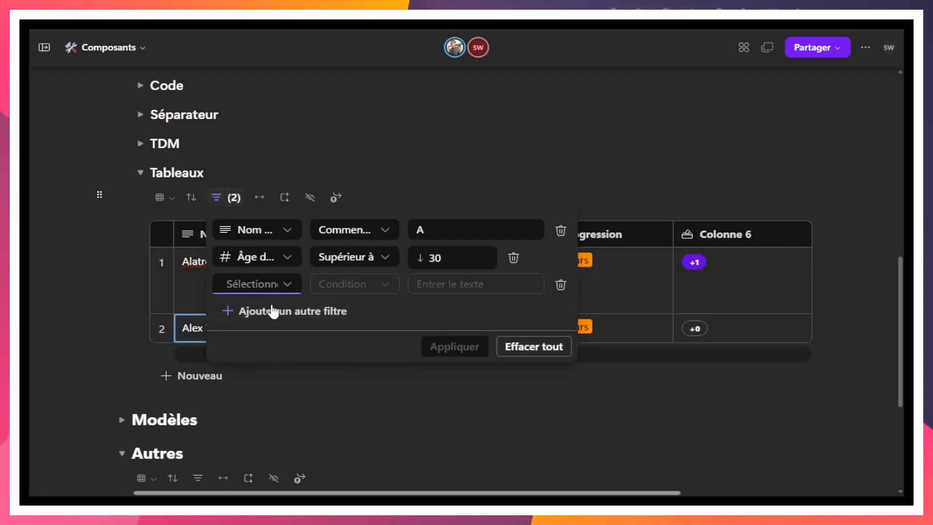
{"action": "left_click", "coordinate": [268, 283]}
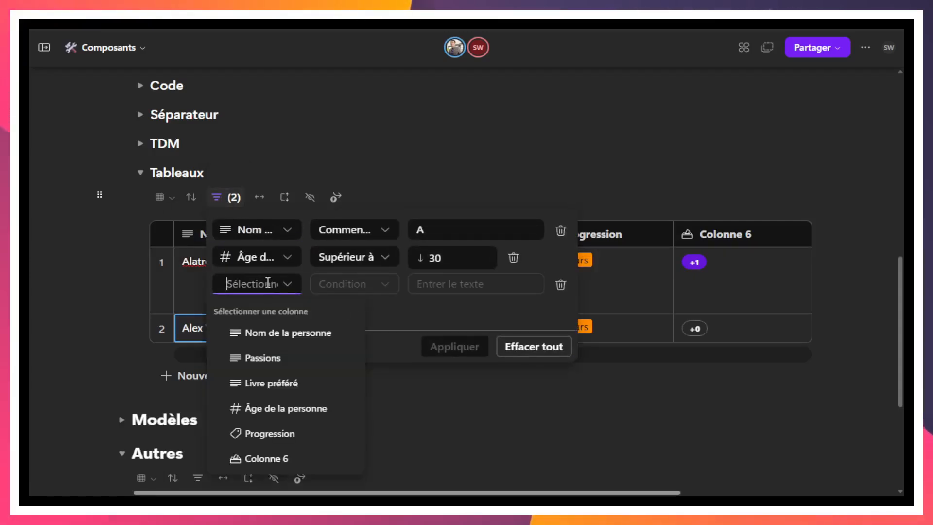
{"action": "left_click", "coordinate": [275, 461]}
{"action": "left_click", "coordinate": [384, 286]}
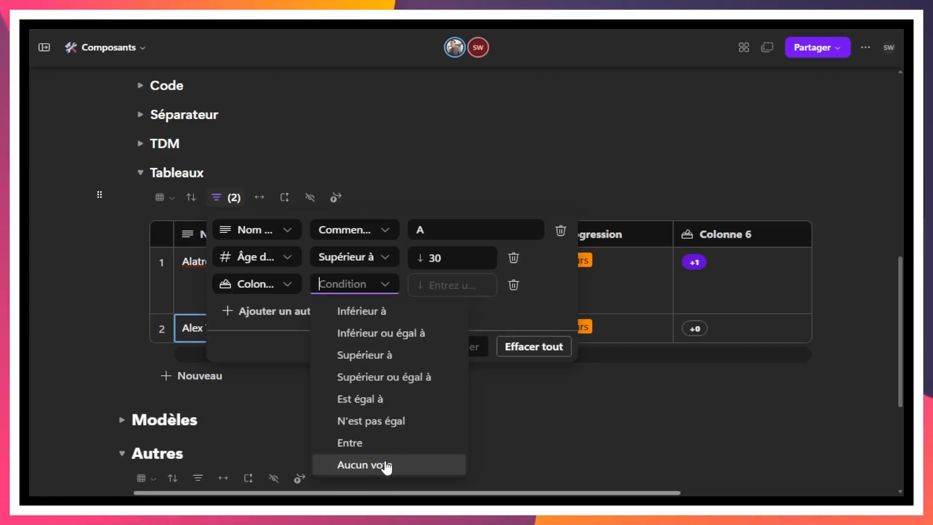
{"action": "left_click", "coordinate": [386, 465]}
{"action": "left_click", "coordinate": [457, 350]}
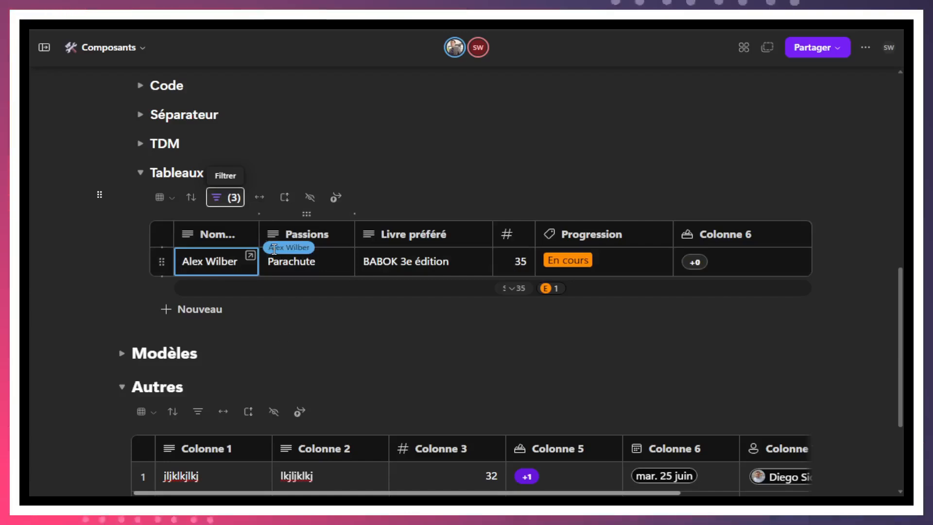
Step: Add an ascending sort on Nom de la personne to the filtered table
{"action": "left_click", "coordinate": [191, 197]}
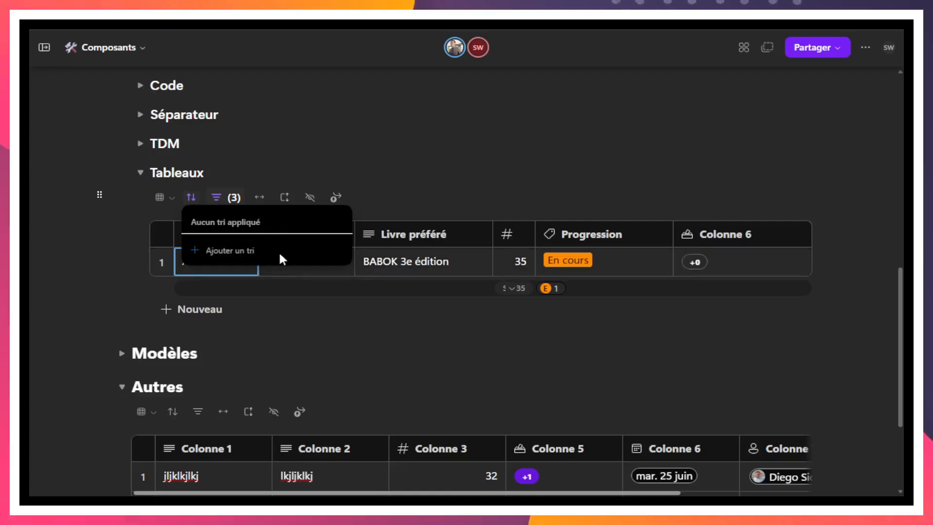
{"action": "left_click", "coordinate": [511, 198]}
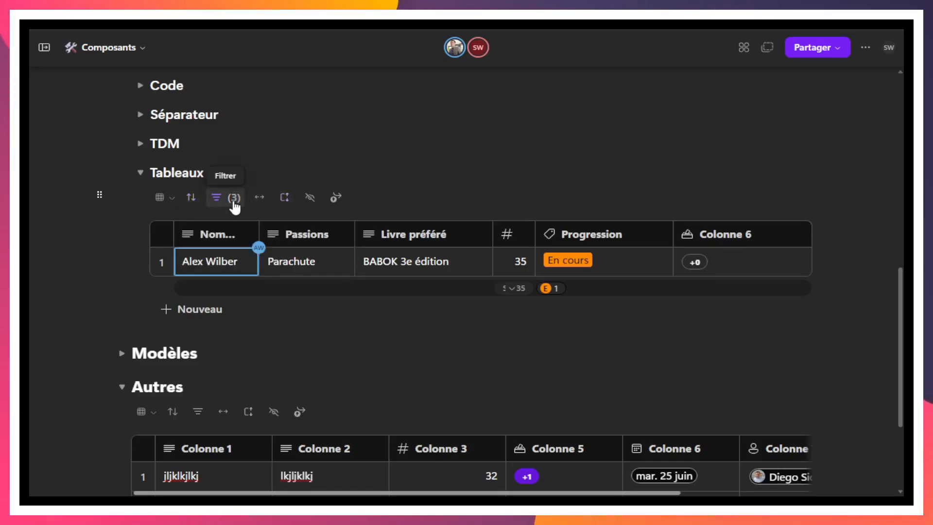
{"action": "left_click", "coordinate": [192, 200]}
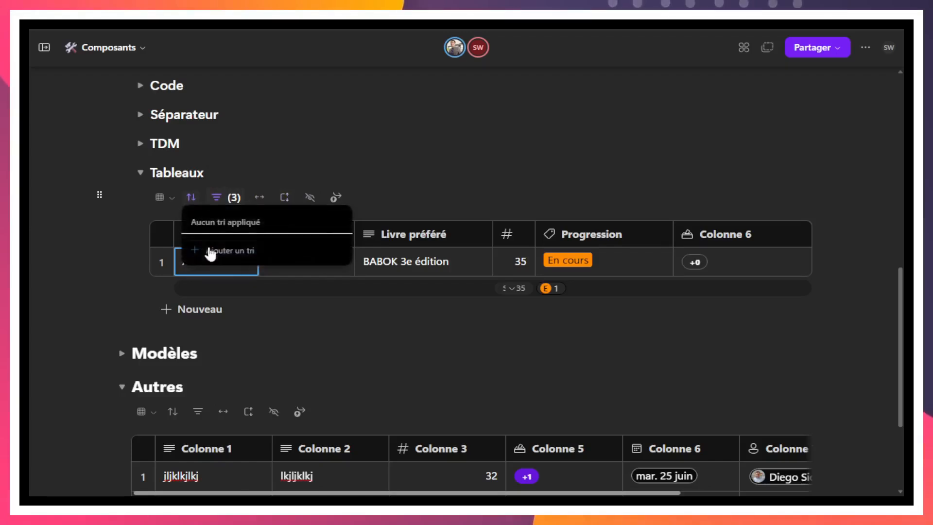
{"action": "left_click", "coordinate": [212, 249]}
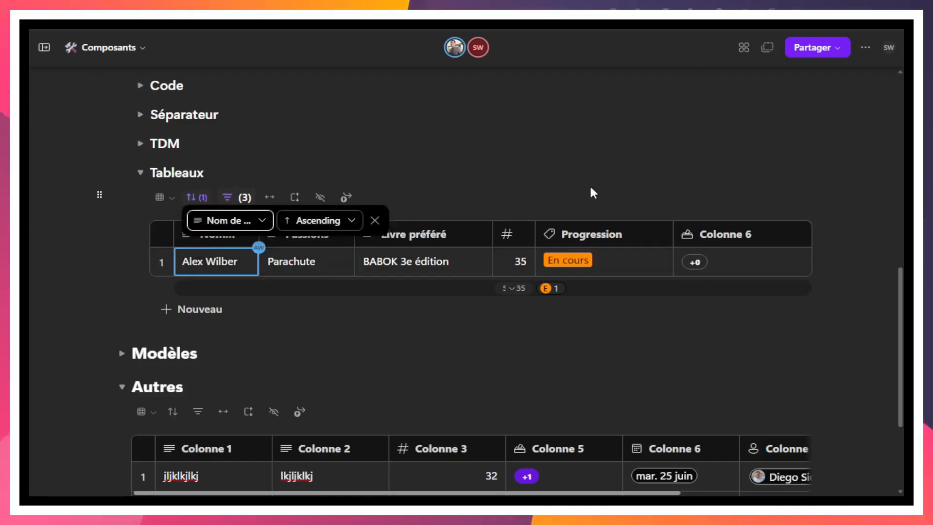
{"action": "left_click", "coordinate": [574, 186]}
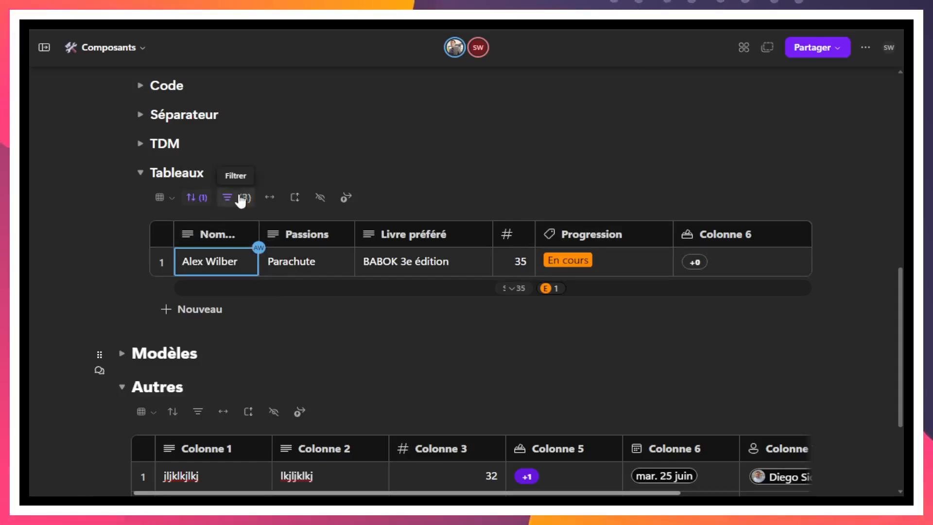
Step: Clear all filters from the Tableaux table while keeping its sort
{"action": "left_click", "coordinate": [233, 203]}
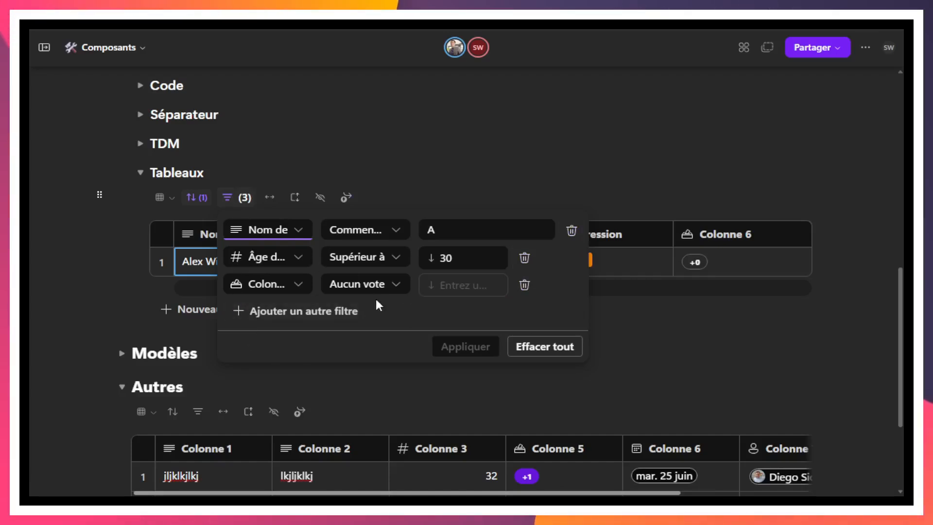
{"action": "left_click", "coordinate": [543, 347]}
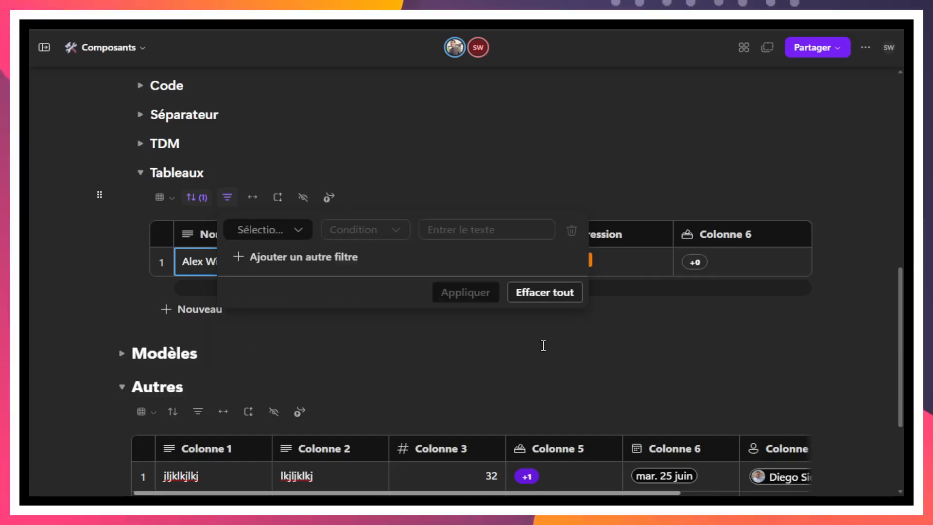
{"action": "left_click", "coordinate": [542, 331]}
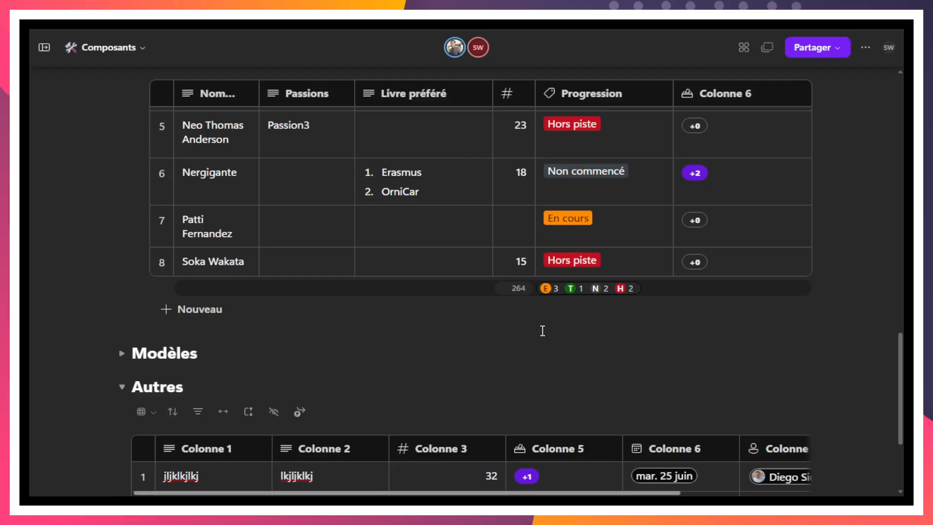
{"action": "scroll", "coordinate": [393, 235], "scroll_direction": "up", "scroll_amount": 5}
{"action": "scroll", "coordinate": [389, 252], "scroll_direction": "up", "scroll_amount": 7}
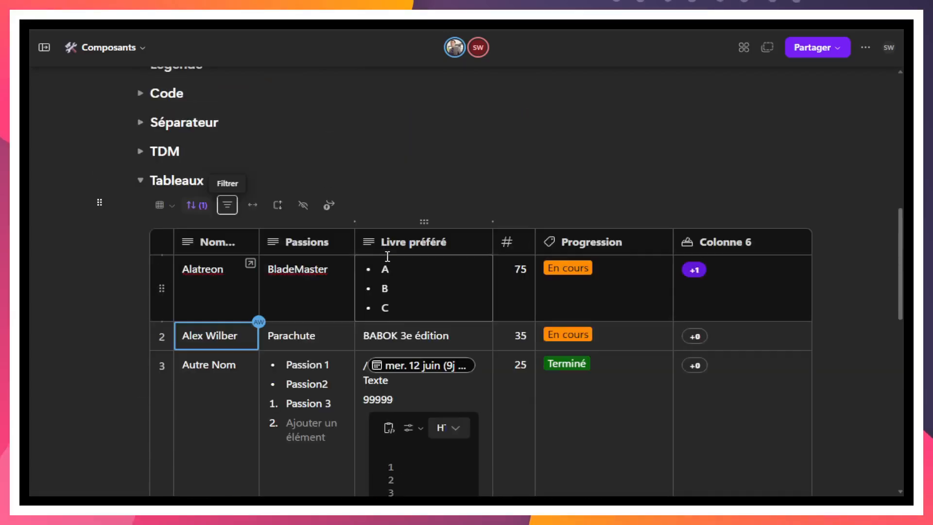